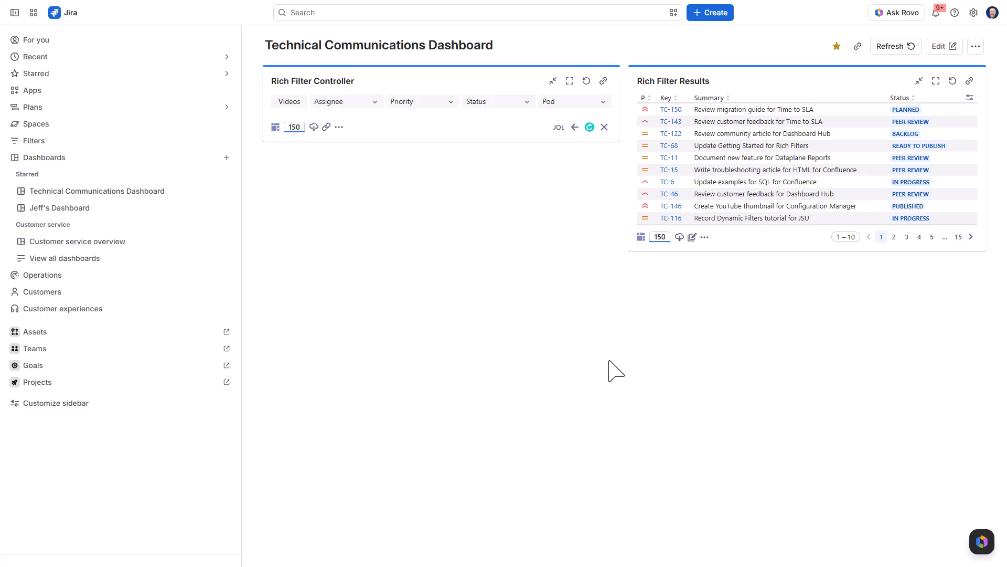
# Step: Filter the Technical Communications Dashboard results by the Beta pod
pyautogui.click(602, 102)
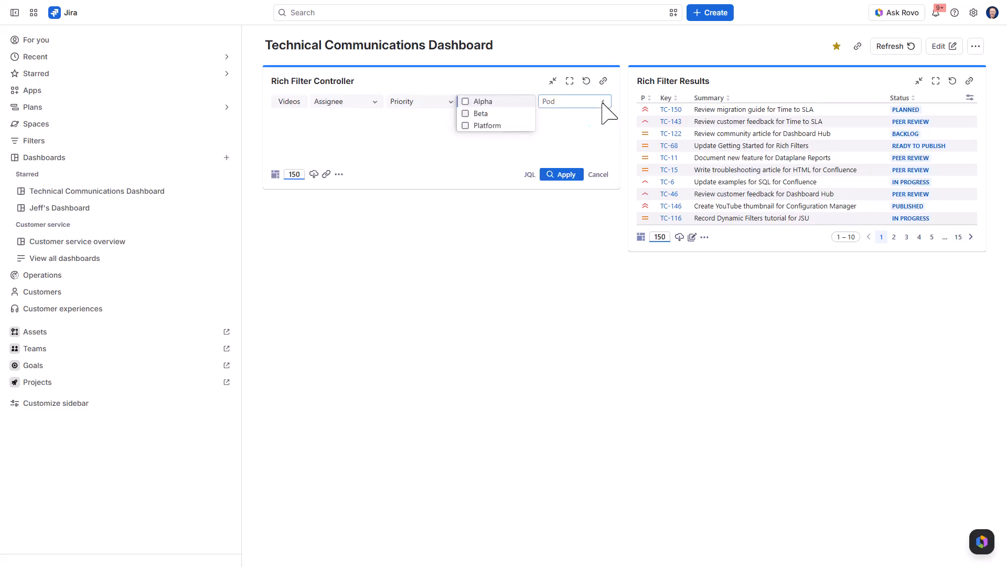
pyautogui.click(479, 114)
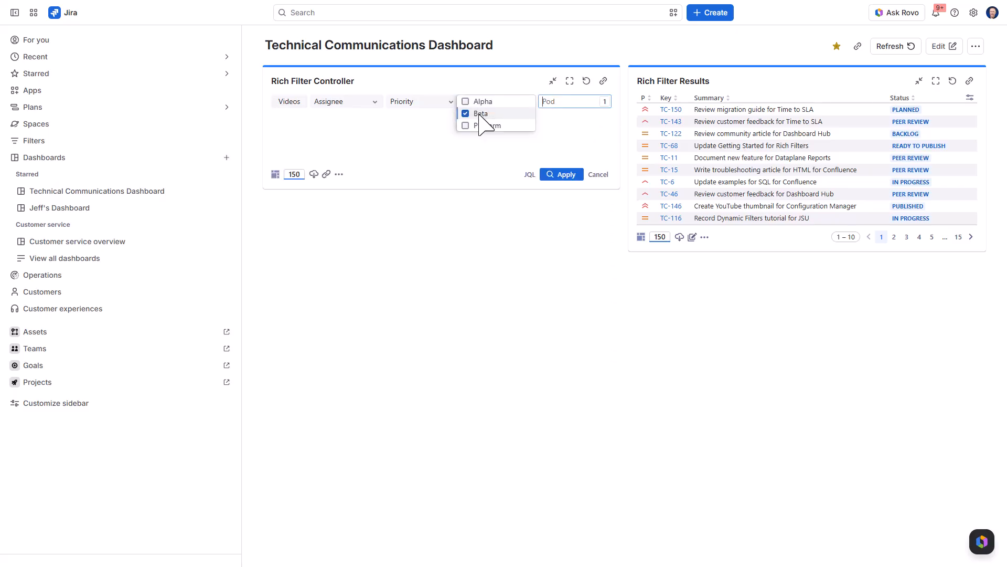
pyautogui.click(566, 174)
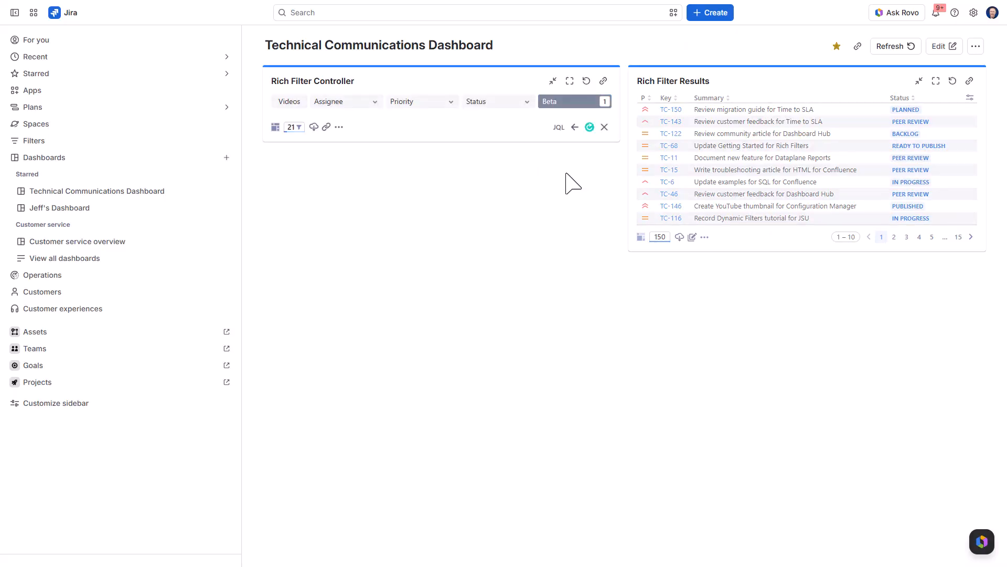
# Step: Clear the Beta pod filter and filter the dashboard results by the Alpha pod instead
pyautogui.click(604, 101)
pyautogui.click(604, 102)
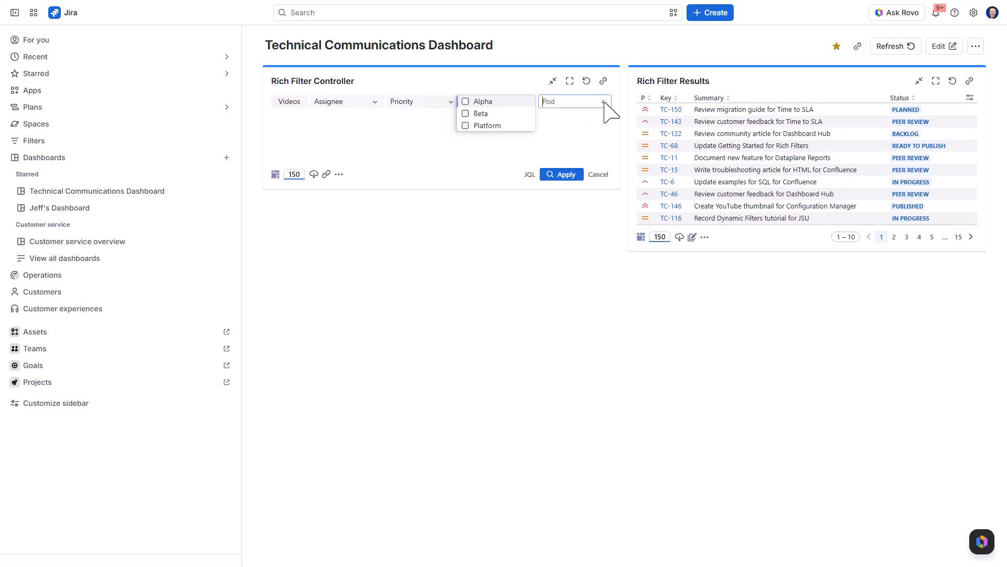
pyautogui.click(466, 101)
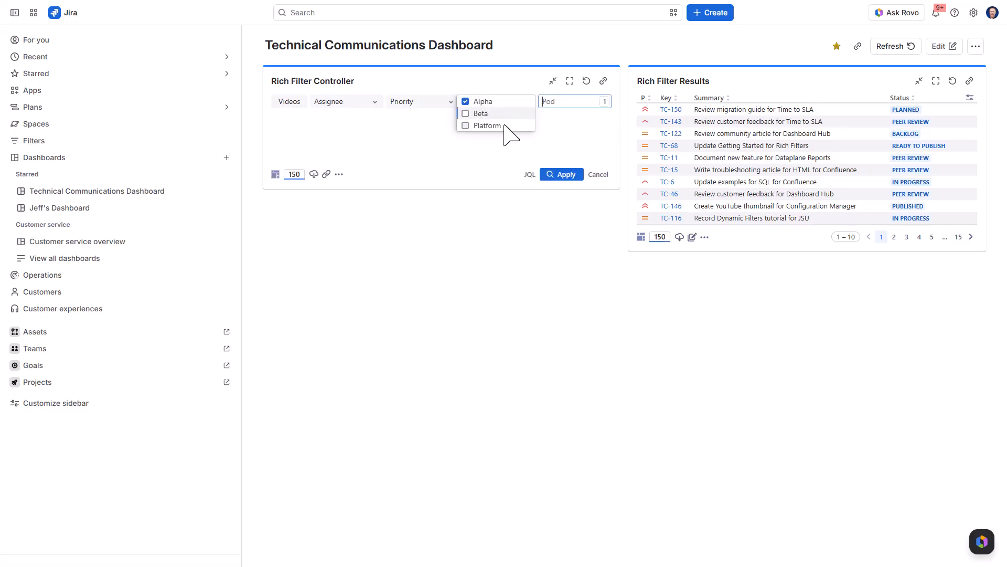
pyautogui.click(561, 174)
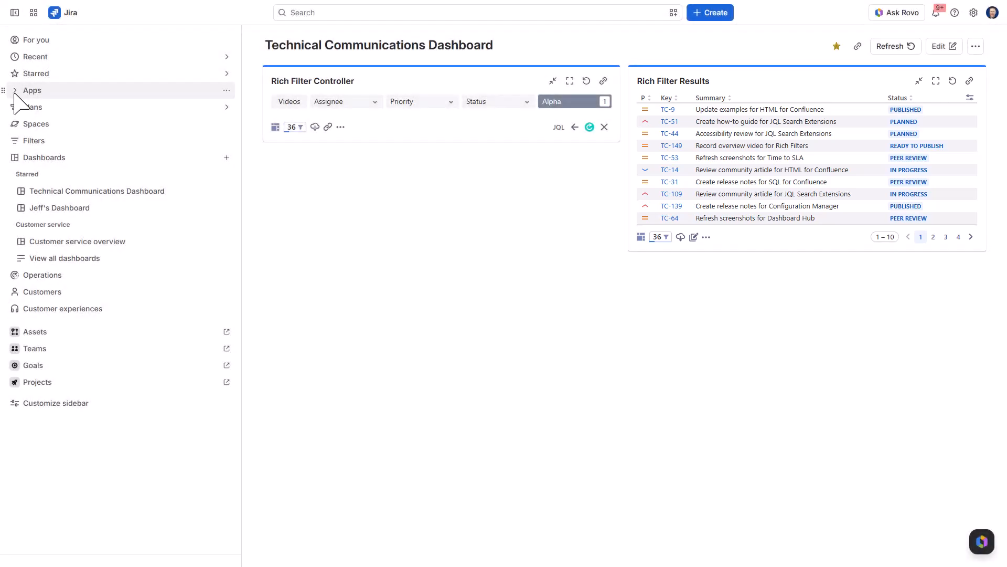
# Step: Create a smart filter named Pod in the Technical Communications rich filter of the Rich Filters app
pyautogui.click(21, 92)
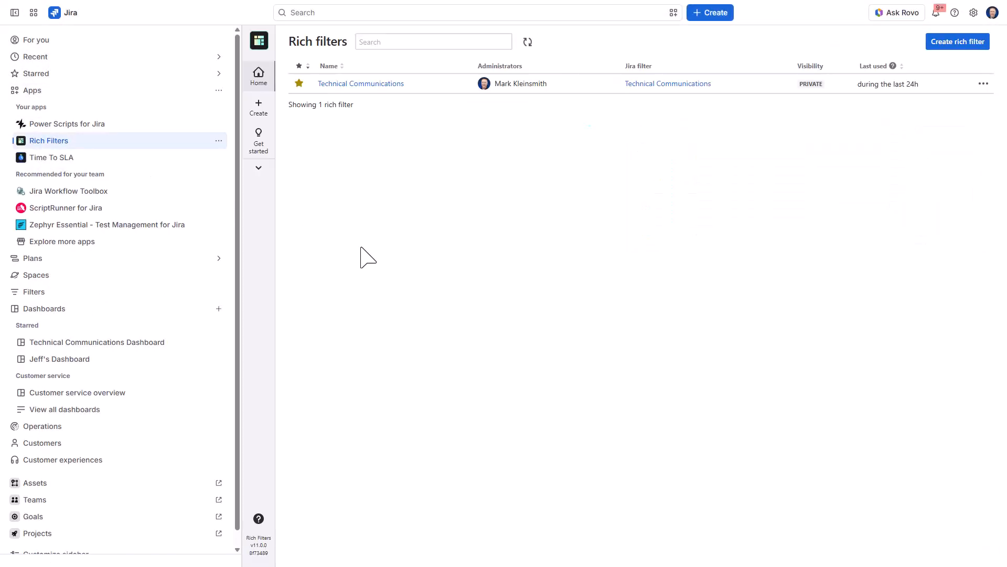
pyautogui.click(388, 84)
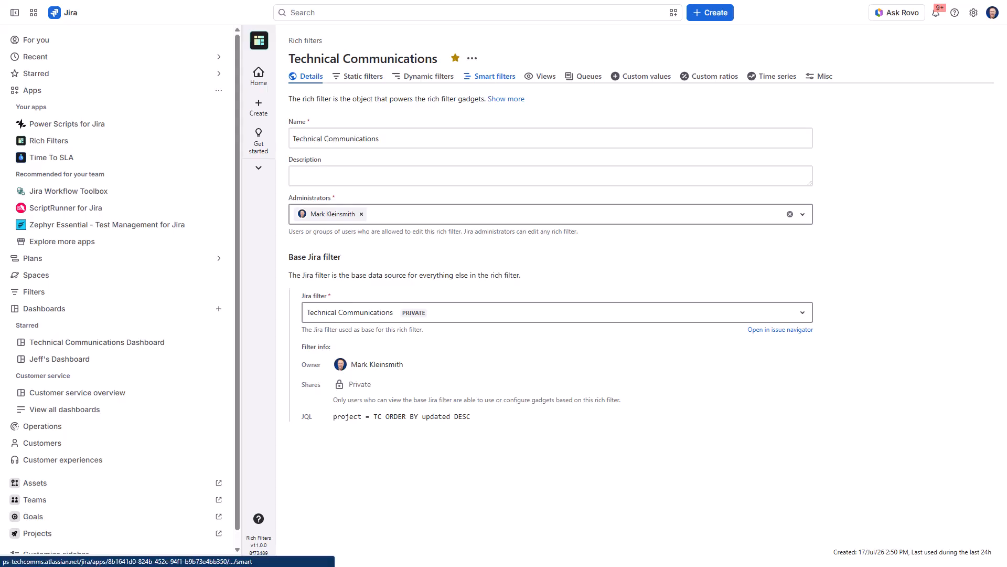
pyautogui.click(496, 78)
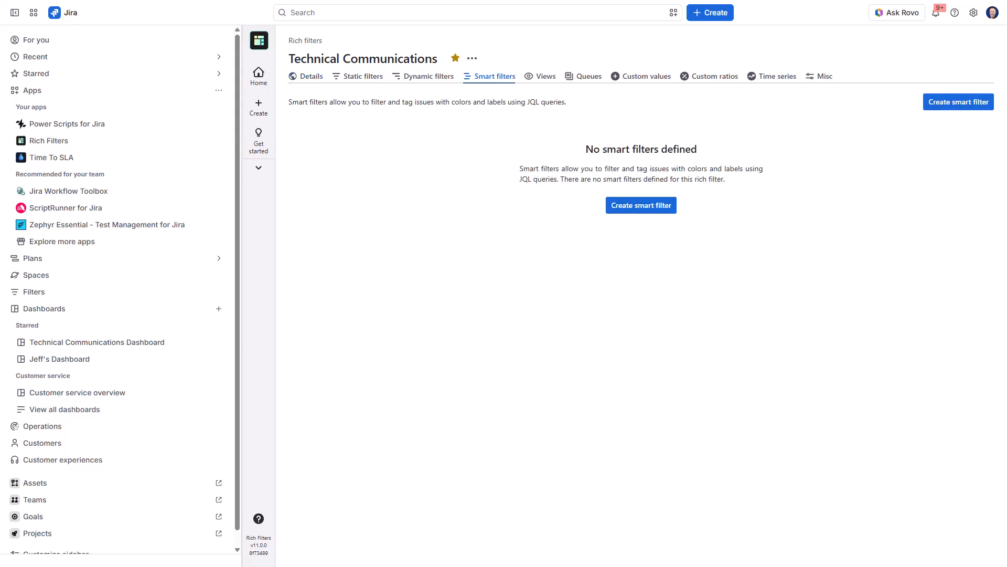
pyautogui.click(628, 210)
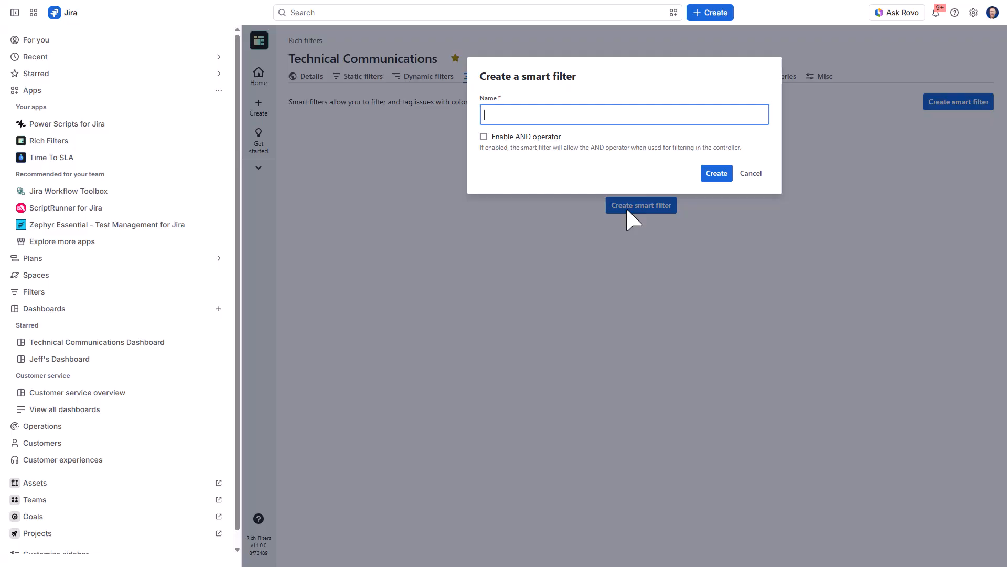
pyautogui.write('Pod')
pyautogui.click(719, 174)
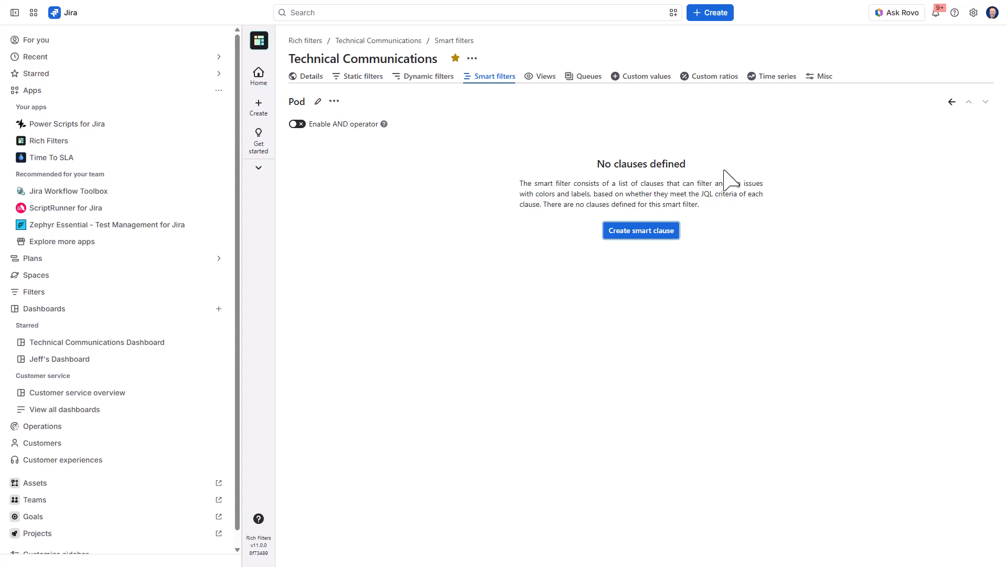
# Step: Start a smart clause named Alpha with a JQL "assignee in (" list containing the pod's first team member
pyautogui.click(654, 231)
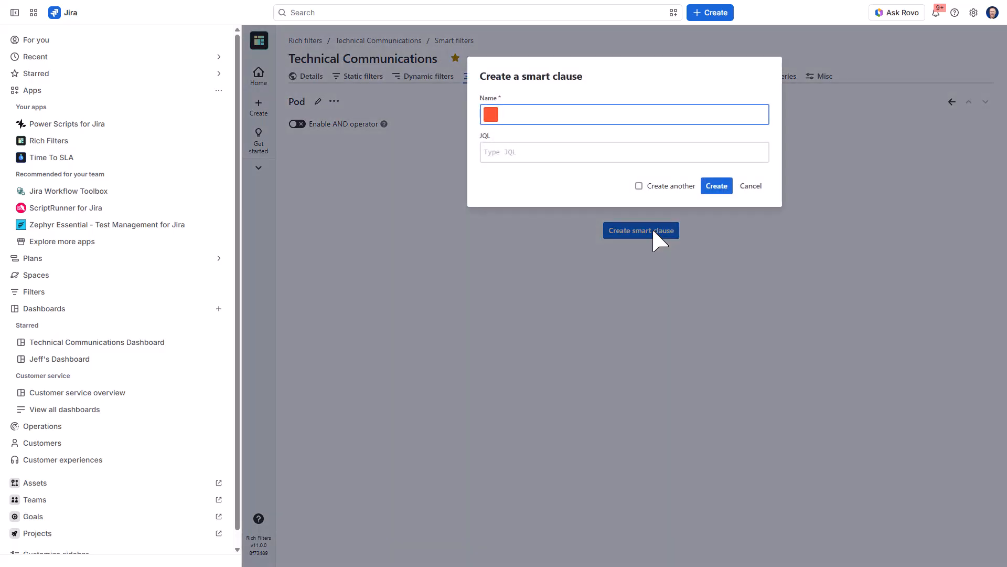
pyautogui.write('Alpha')
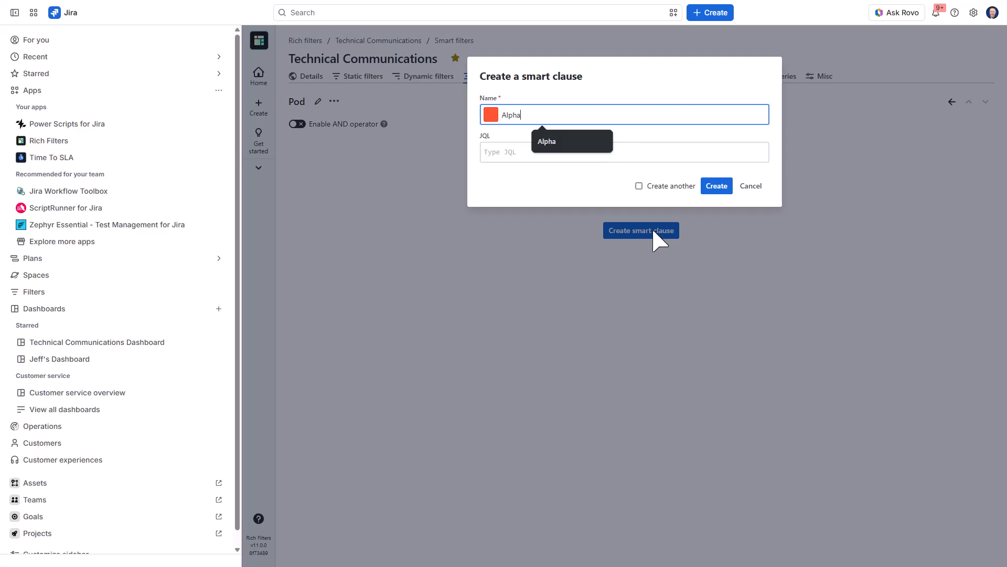
pyautogui.click(541, 152)
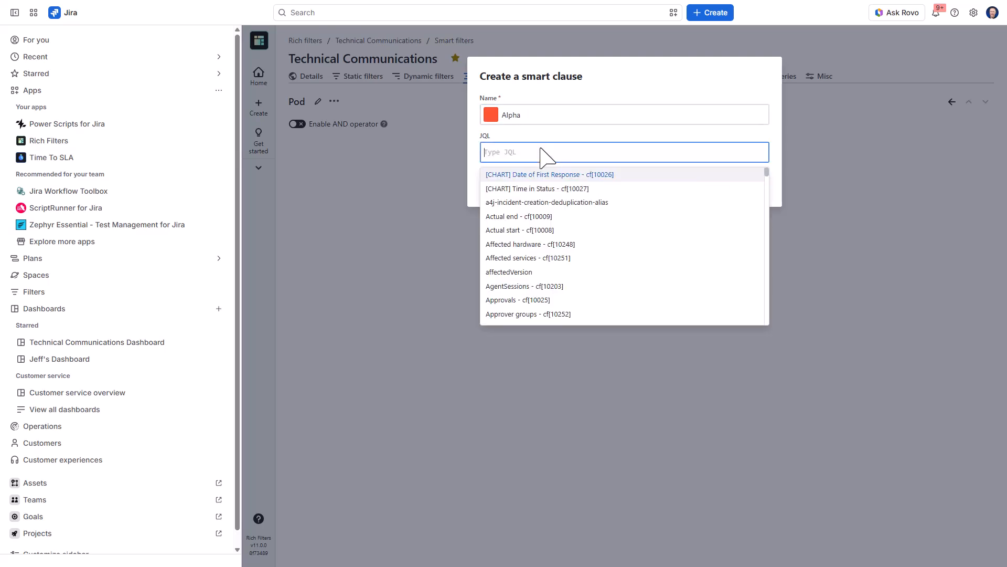
pyautogui.write('assi')
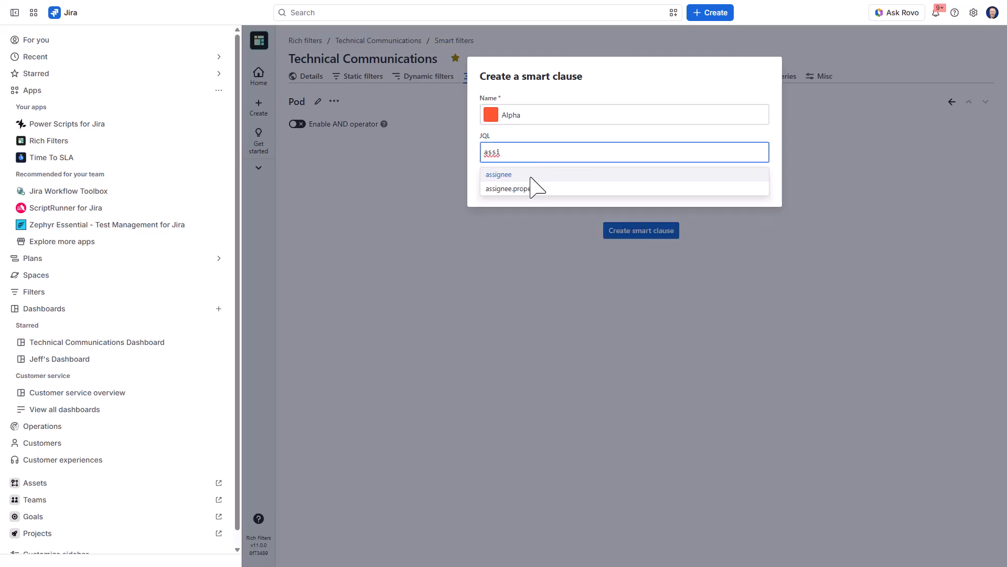
pyautogui.click(528, 176)
pyautogui.write('in (j')
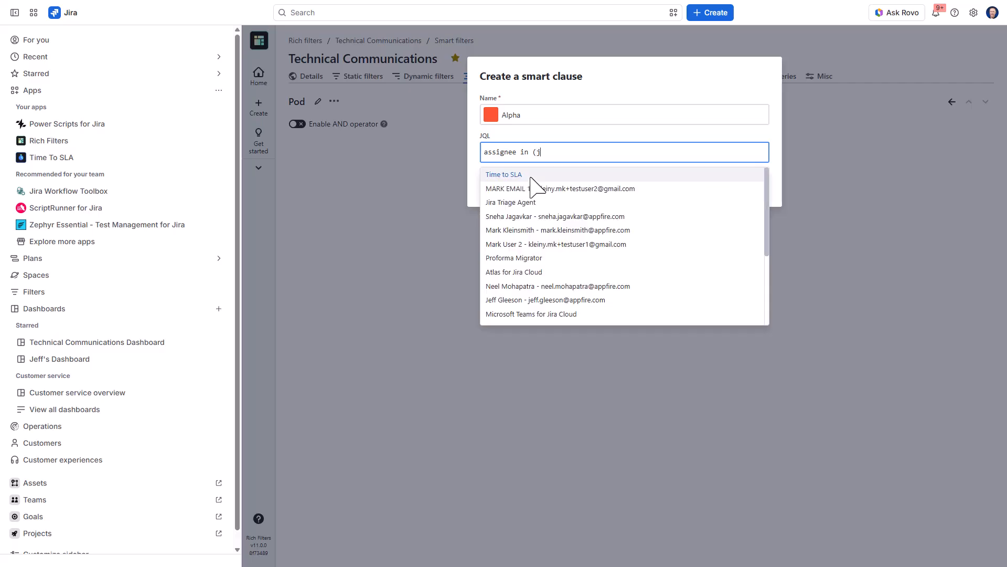
pyautogui.write('eff')
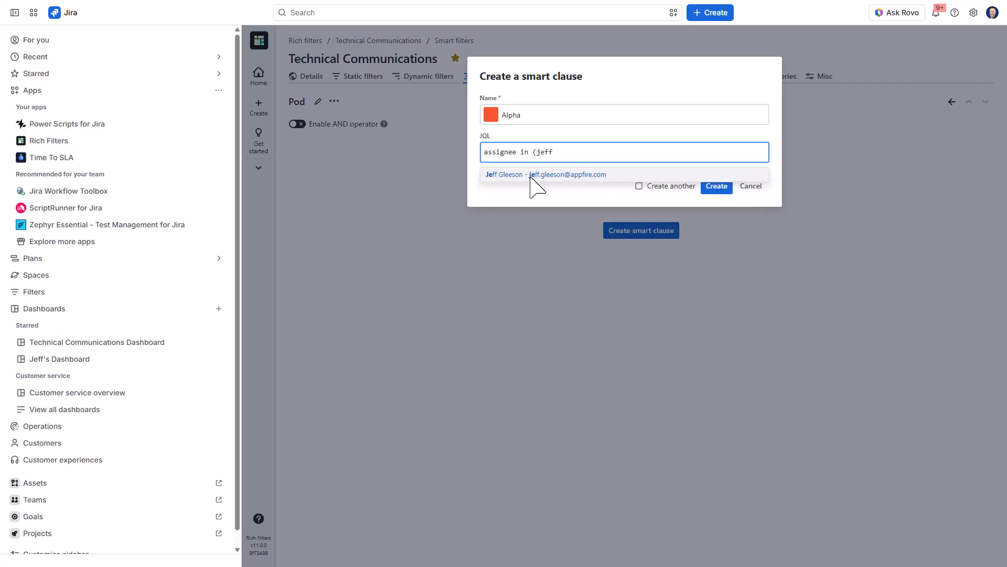
pyautogui.click(530, 175)
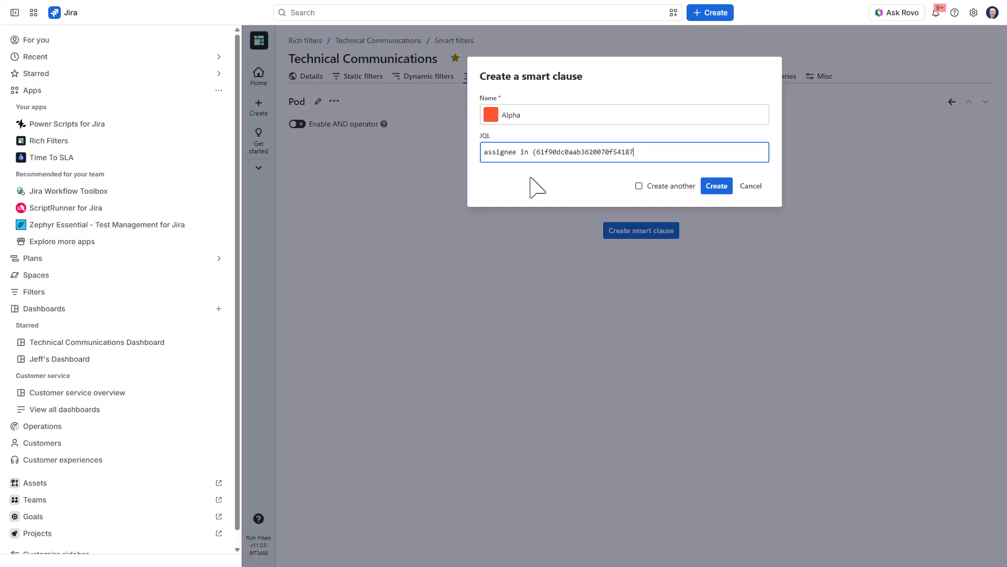
# Step: Add the second team member to the Alpha clause's assignee list, close it, and create the clause with Create another enabled
pyautogui.write('mark')
pyautogui.click(531, 178)
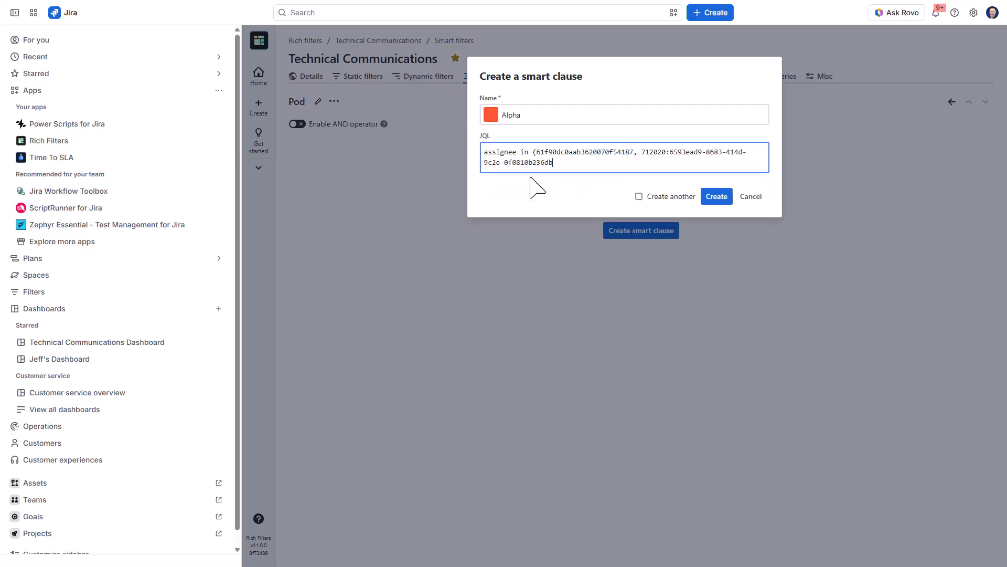
pyautogui.write(')')
pyautogui.click(638, 196)
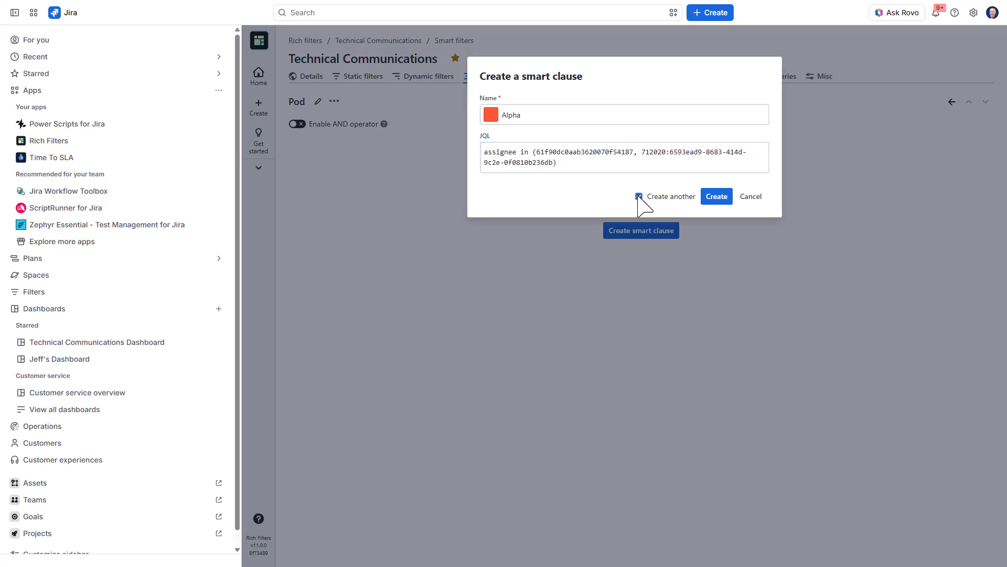
pyautogui.click(718, 196)
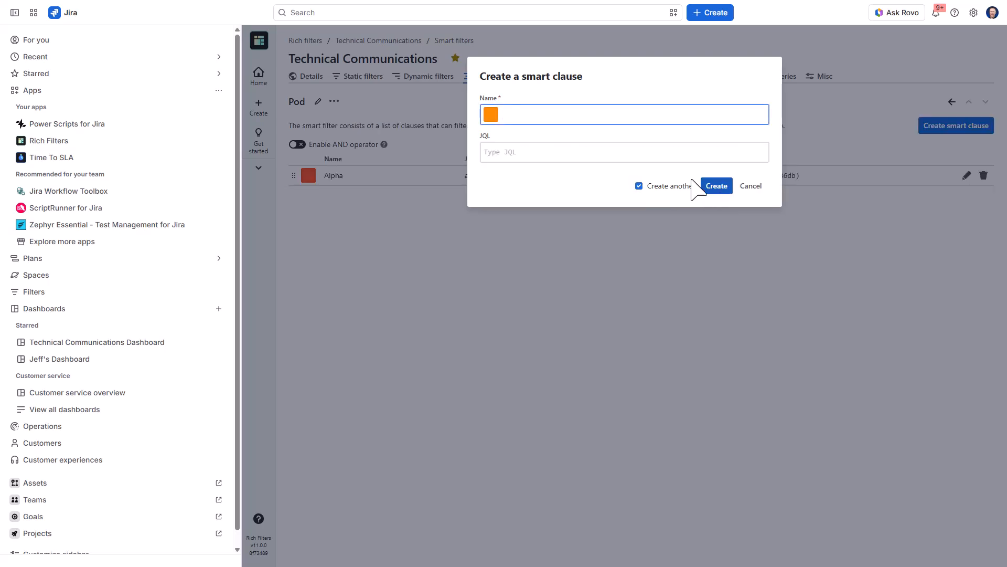
# Step: Create a smart clause named Beta whose JQL uses "Assignee in" with the account IDs of the pod's two members
pyautogui.click(533, 117)
pyautogui.write('Beta')
pyautogui.press('Tab')
pyautogui.write('Assignee in(712020:66dd3218-2cb0-4136-840d-5c8141c4ae45, 62723d9fe51c620070bda95e)')
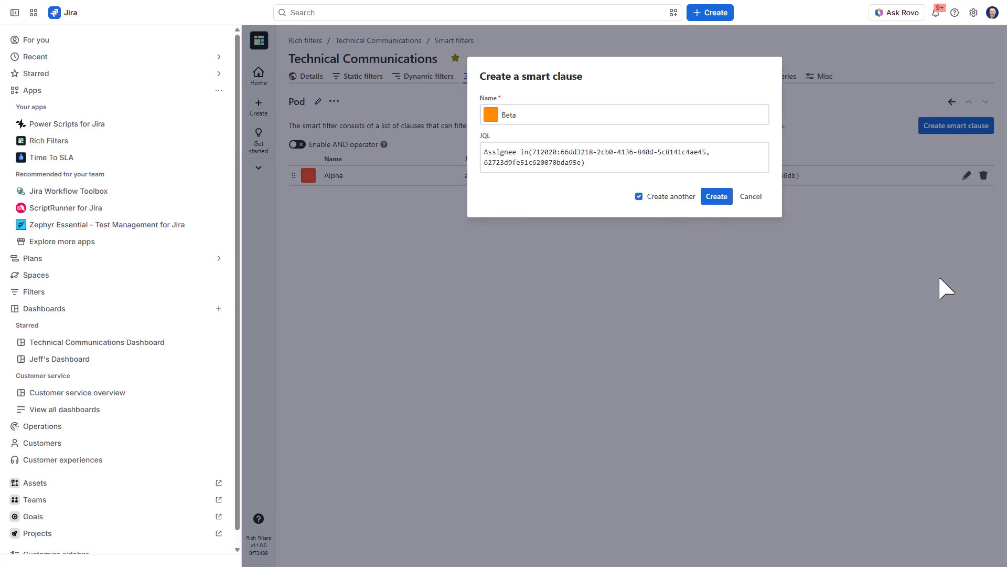
pyautogui.click(716, 197)
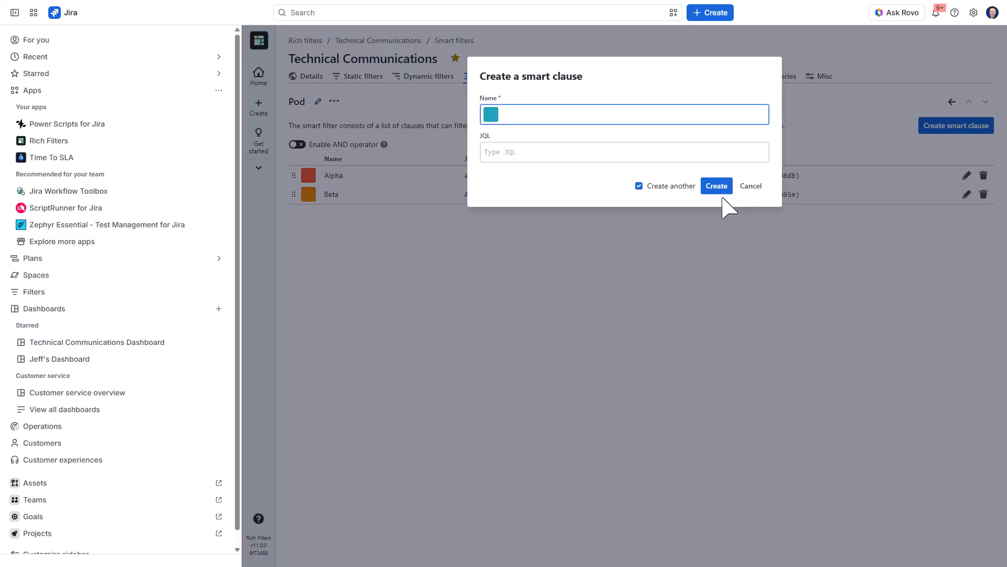
# Step: Create a smart clause named Platform with the JQL labels = documentation, turning off Create another
pyautogui.write('Platform')
pyautogui.click(524, 152)
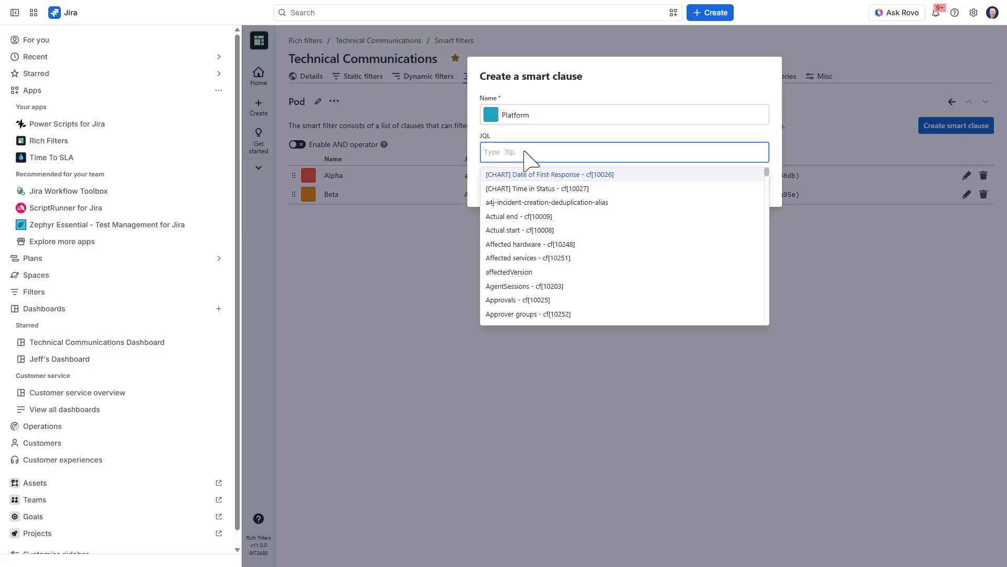
pyautogui.write('label')
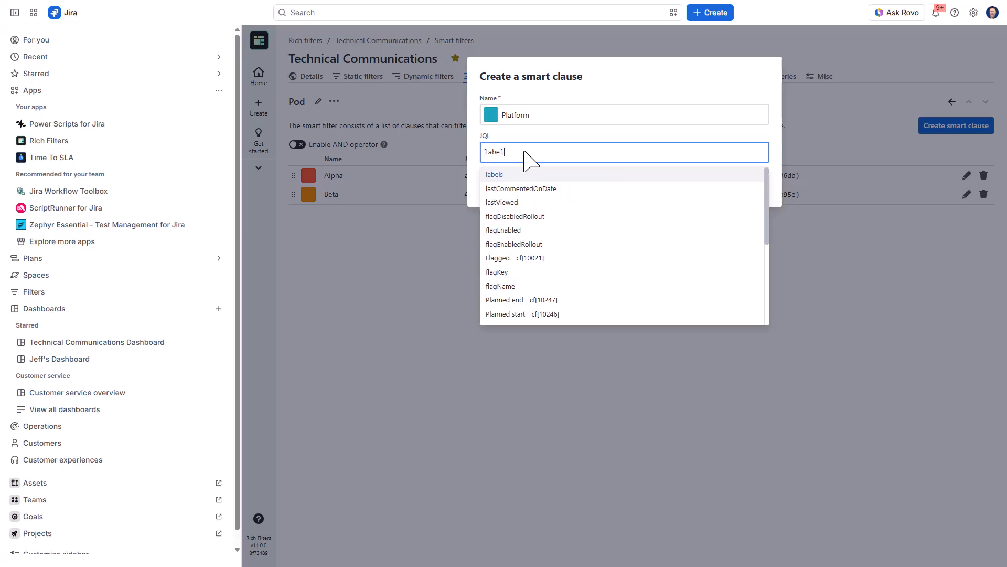
pyautogui.write('s = do')
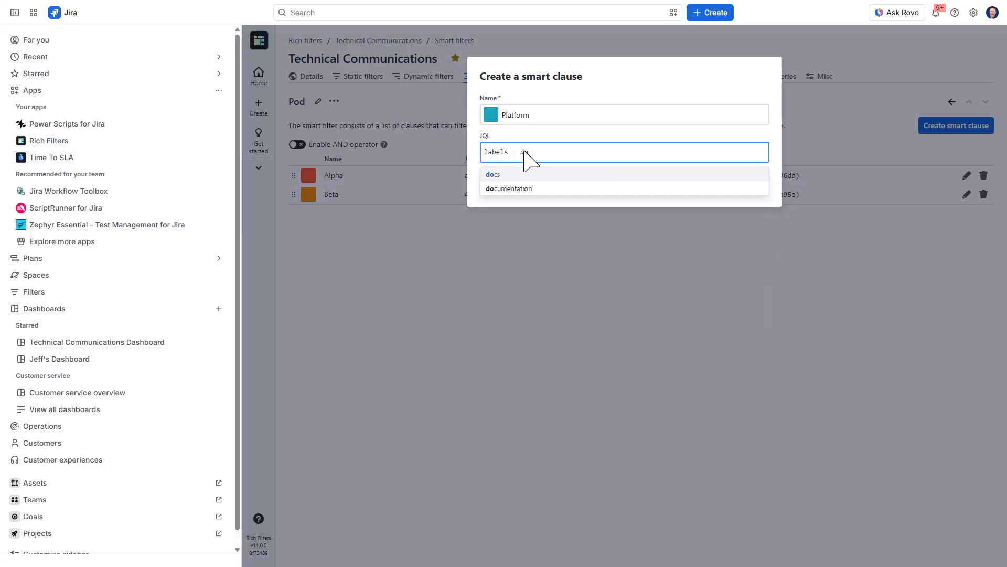
pyautogui.click(517, 188)
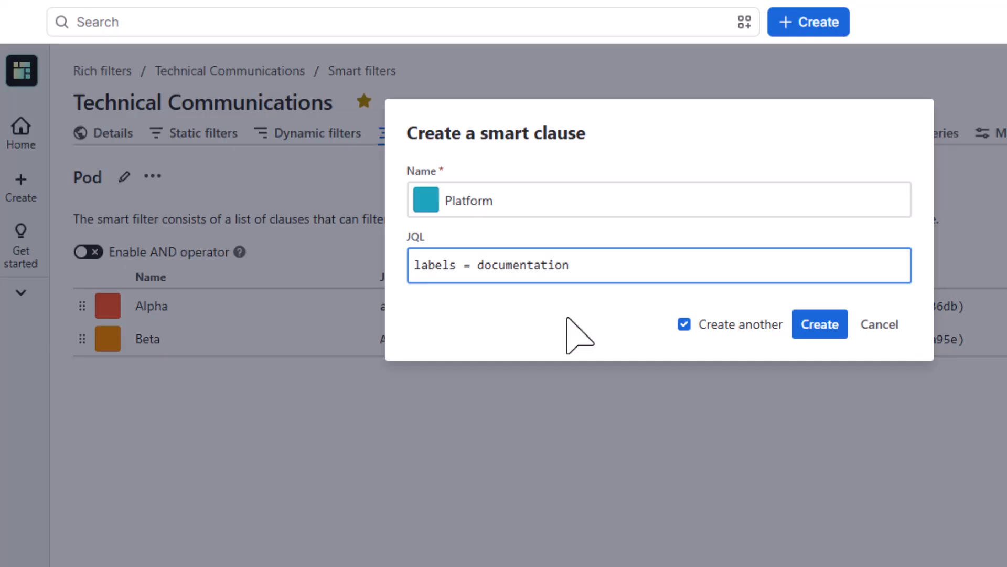
pyautogui.click(685, 325)
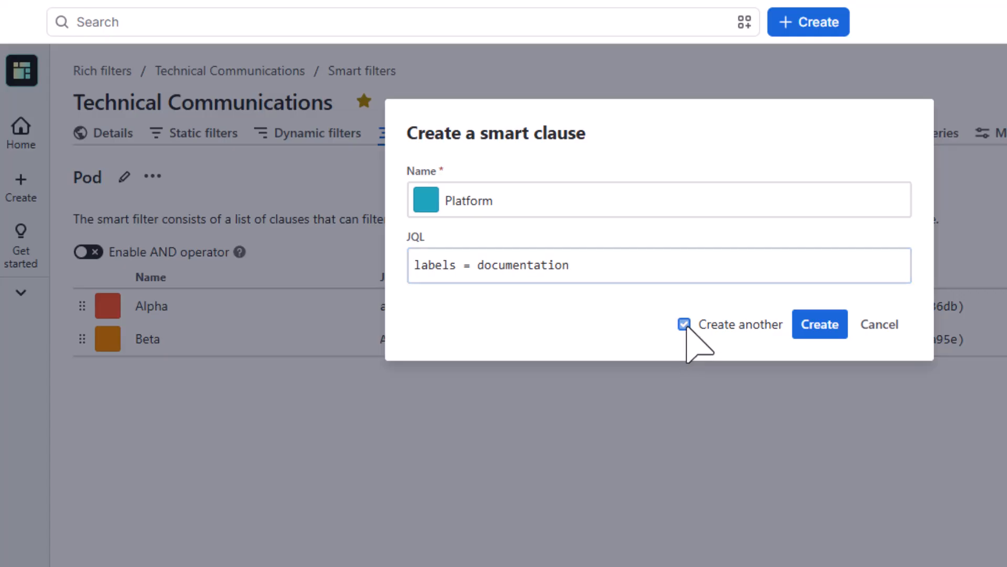
pyautogui.click(817, 325)
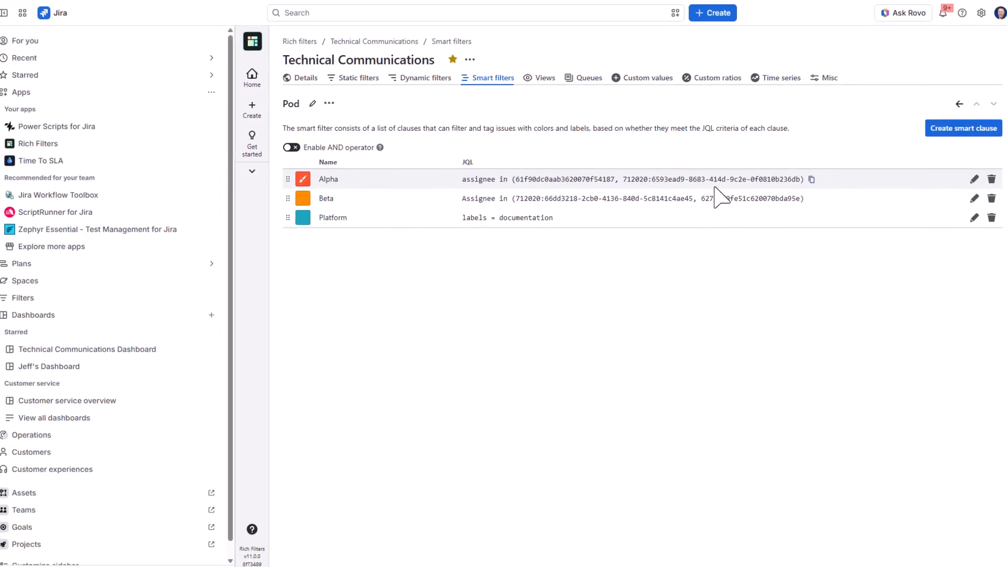
# Step: Open the Technical Communications Dashboard and filter its results by the Alpha pod
pyautogui.click(166, 346)
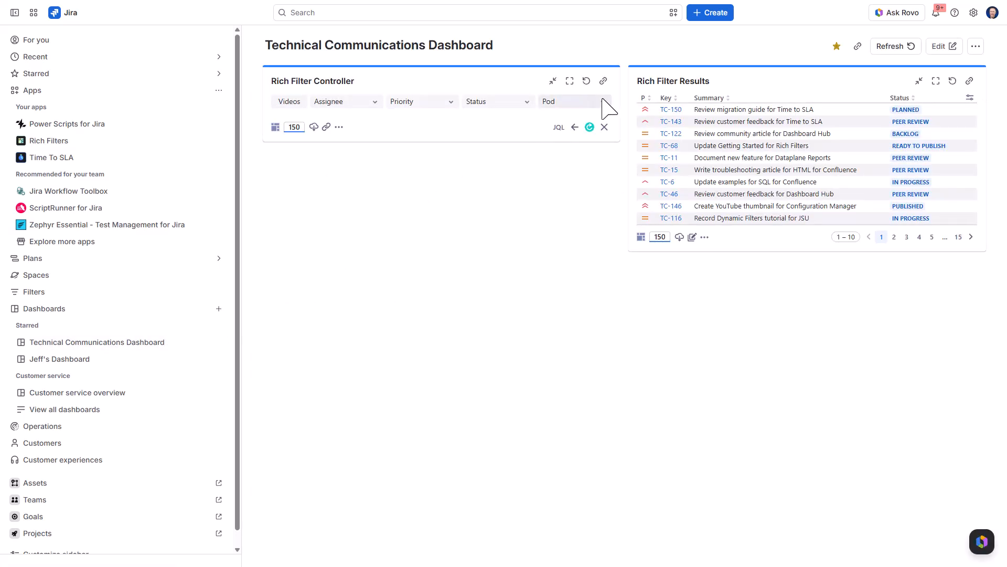
pyautogui.click(603, 102)
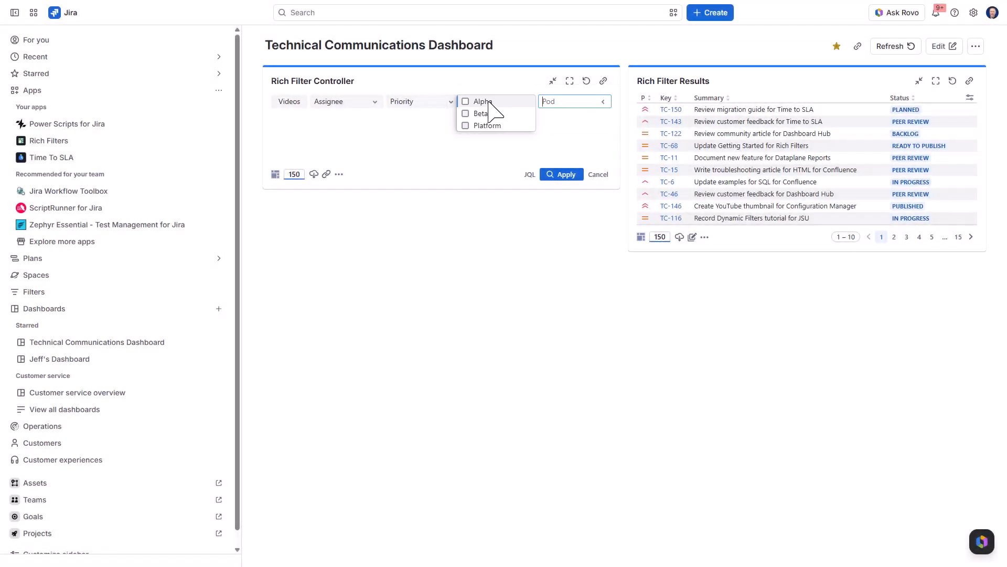
pyautogui.click(489, 103)
pyautogui.click(556, 177)
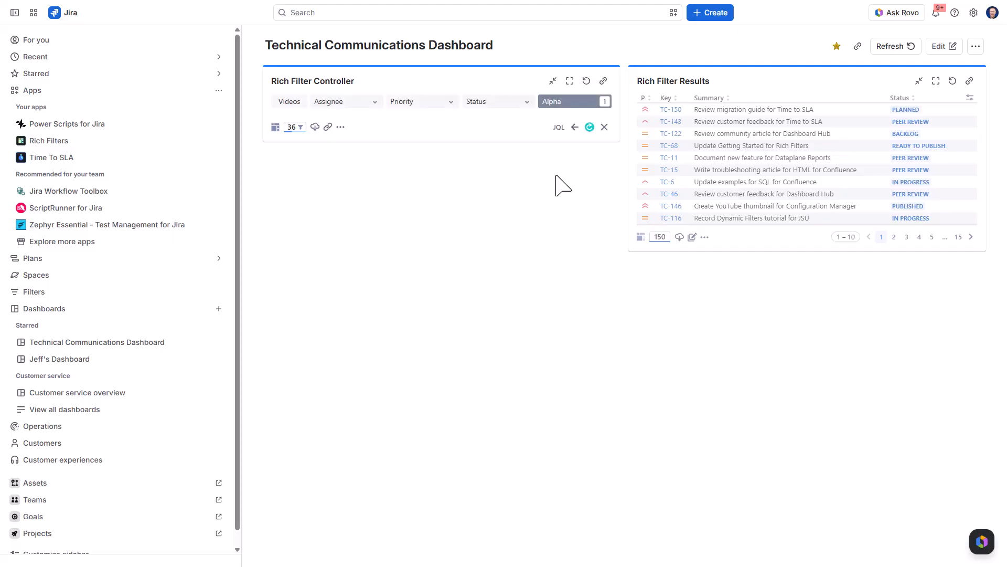
# Step: Switch the dashboard's Pod filter from Alpha to Beta
pyautogui.click(584, 103)
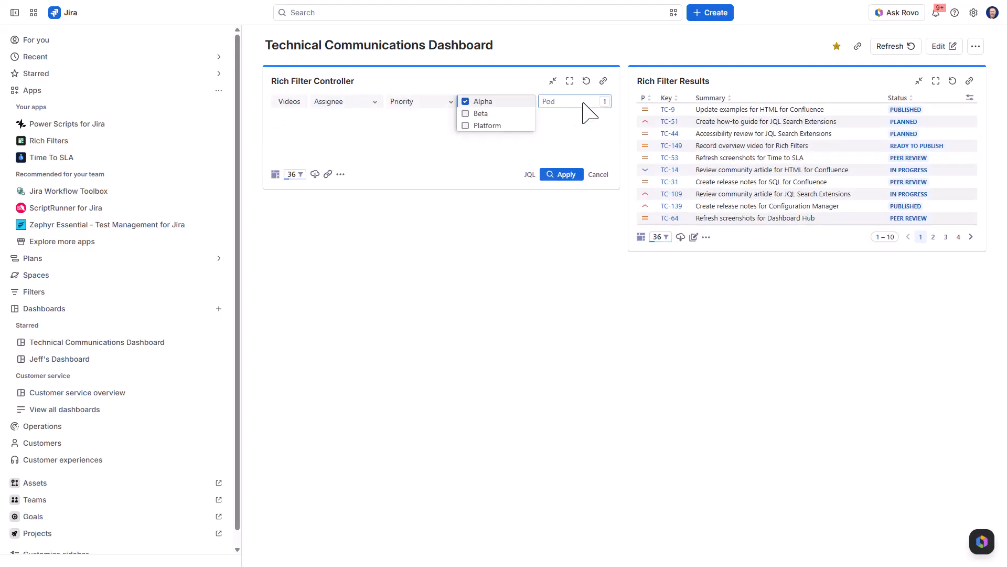
pyautogui.click(466, 113)
pyautogui.click(466, 101)
pyautogui.click(564, 175)
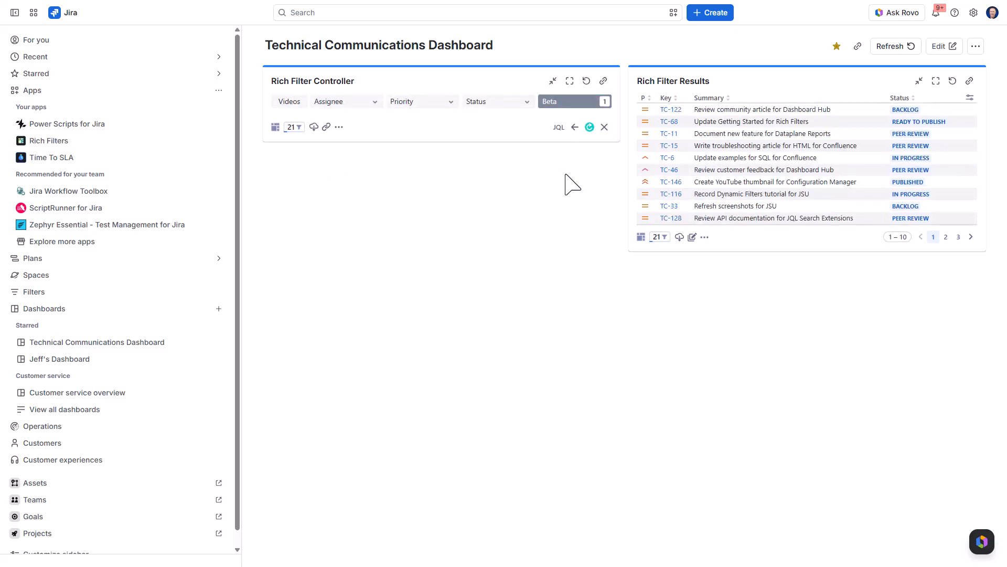
# Step: Switch the dashboard's Pod filter from Beta to Platform and apply it to the results
pyautogui.click(584, 103)
pyautogui.click(465, 102)
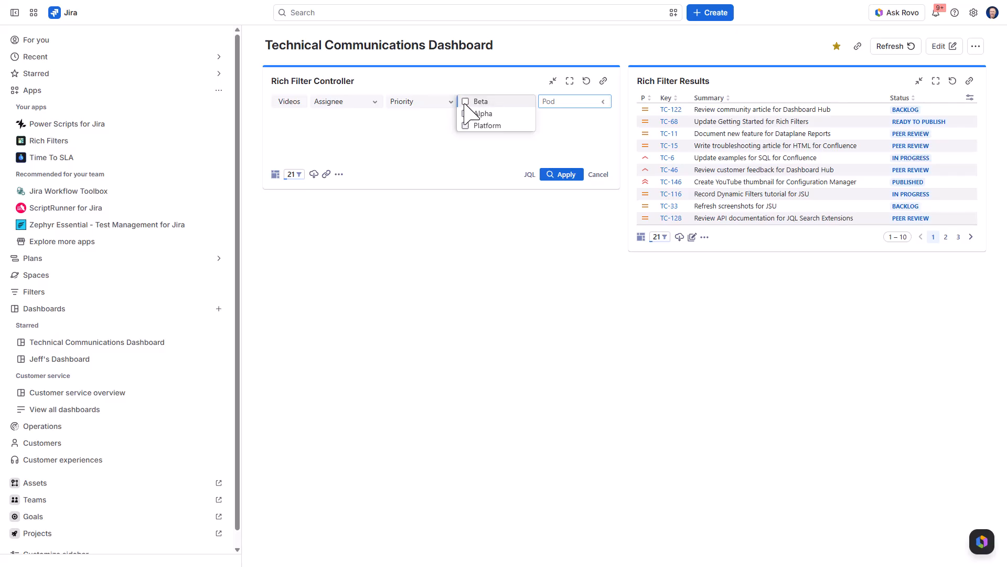
pyautogui.click(465, 125)
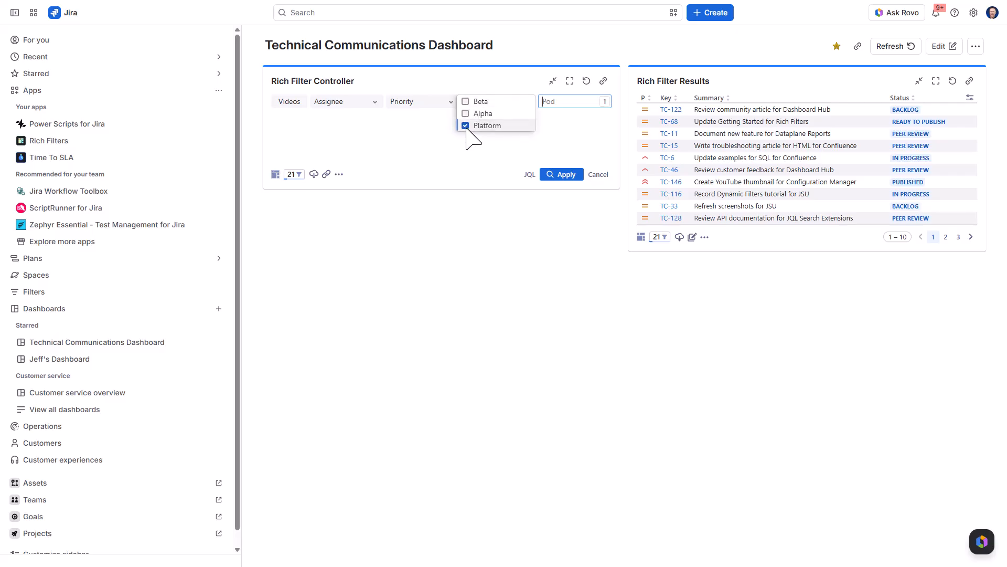
pyautogui.click(564, 175)
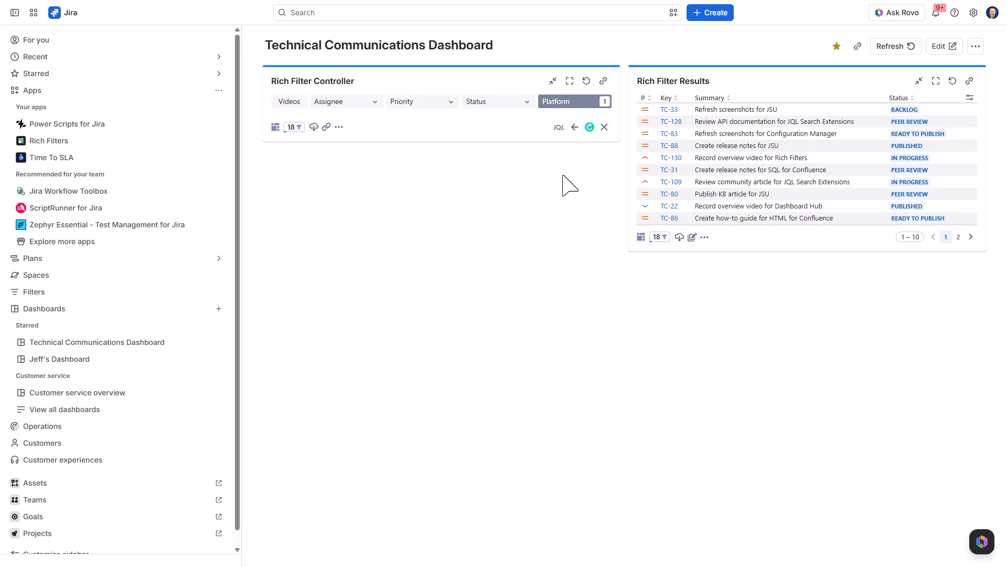
pyautogui.click(450, 103)
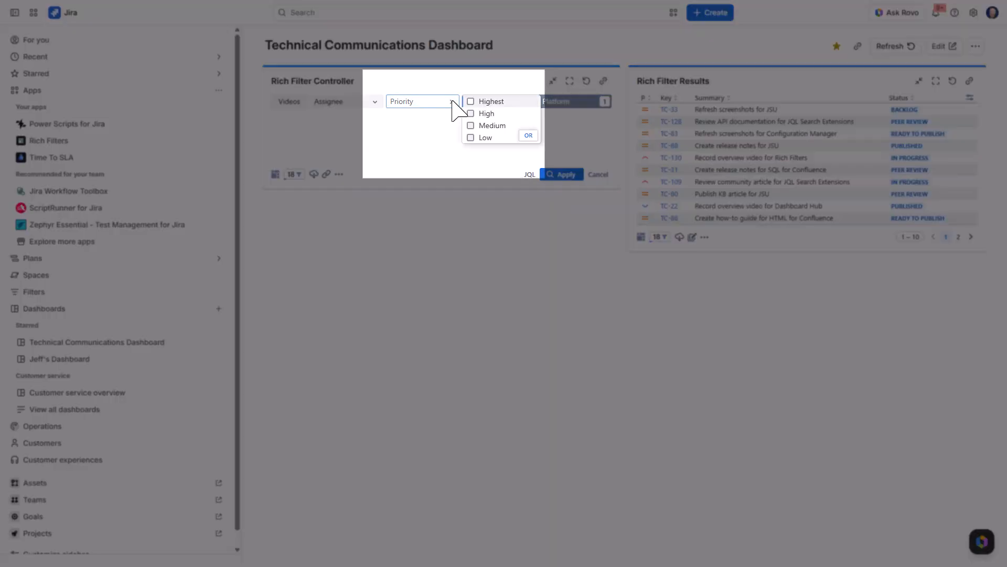
pyautogui.click(450, 128)
pyautogui.click(527, 102)
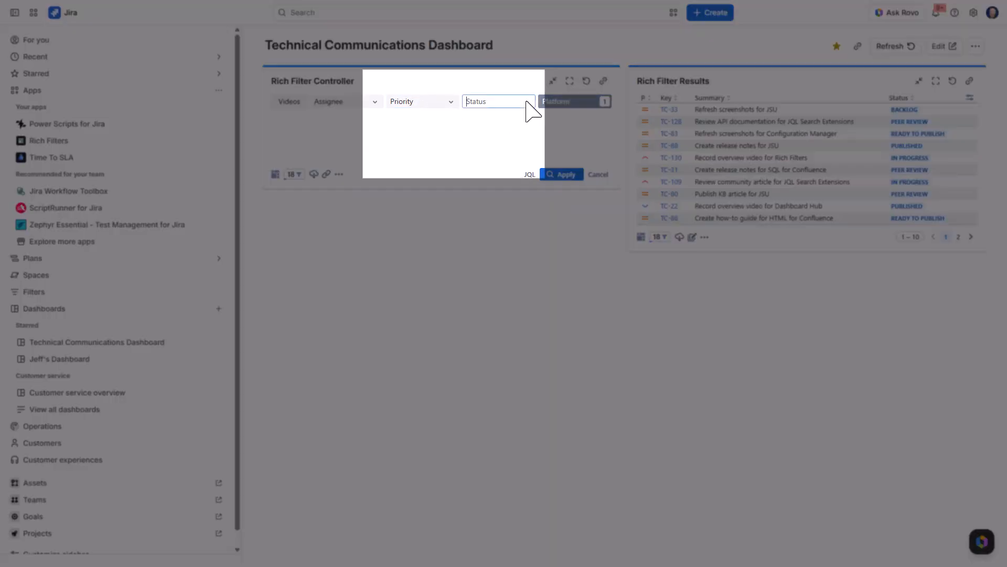
pyautogui.click(495, 126)
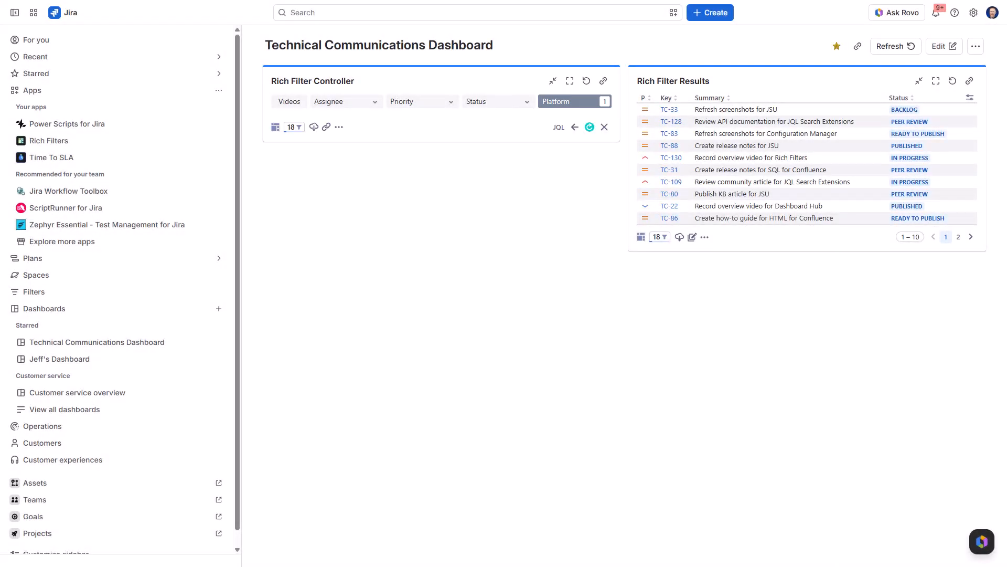
# Step: Open the Technical Communications Dashboard for editing and search the available gadgets for "rich filter simple"
pyautogui.click(941, 46)
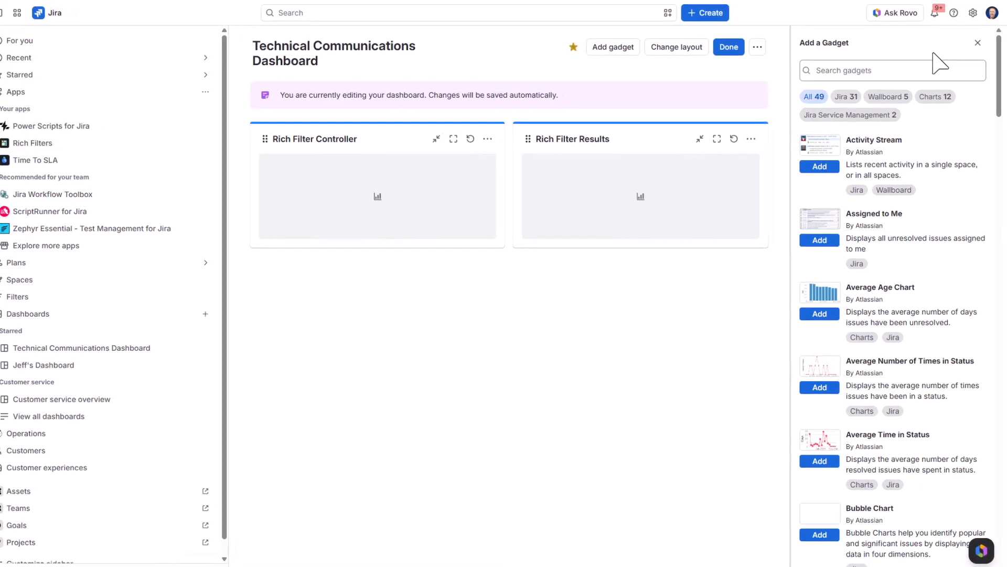
pyautogui.click(920, 68)
pyautogui.write('rich')
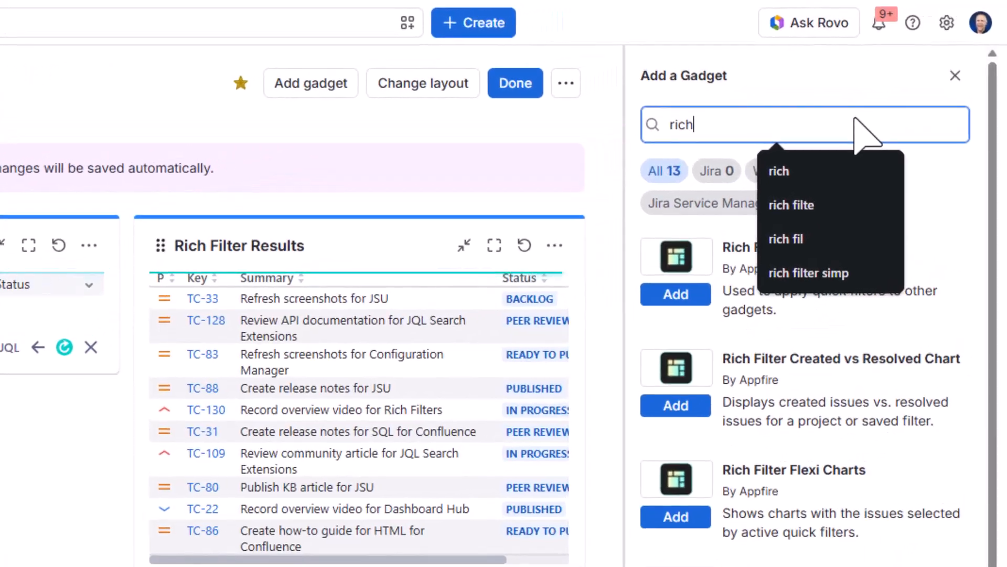
pyautogui.write(' filter')
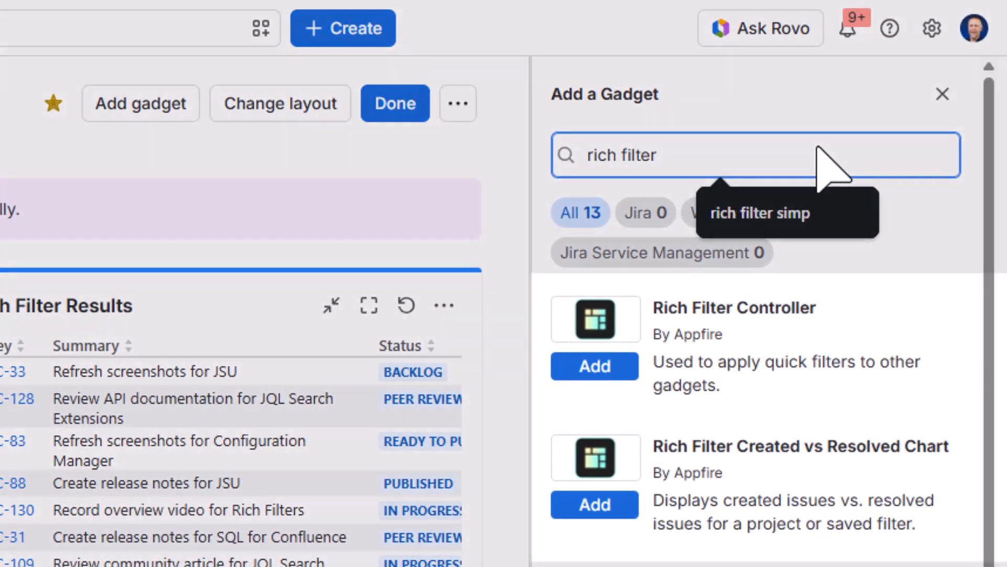
pyautogui.write(' simple')
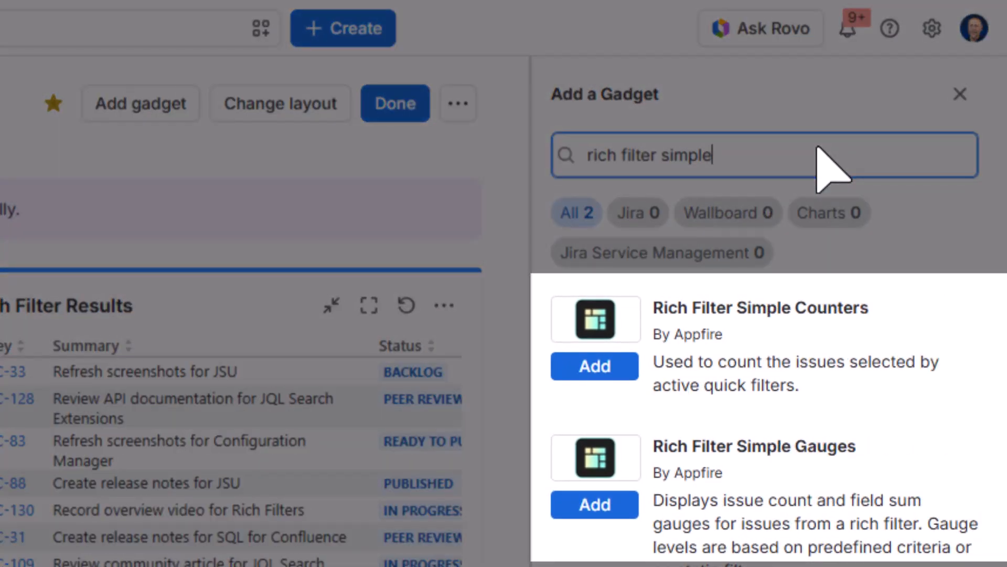